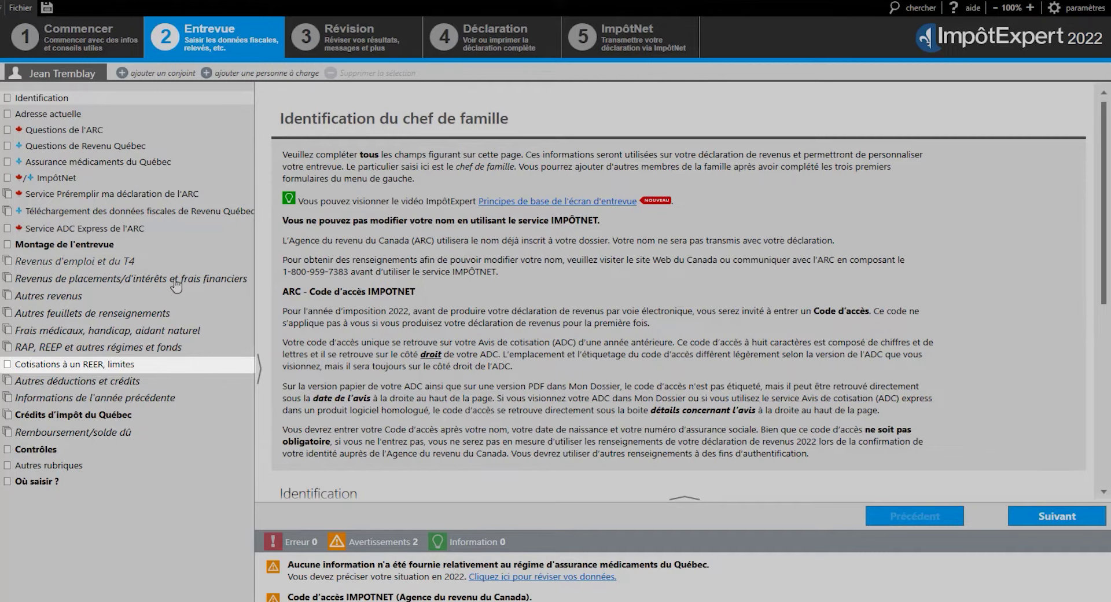
Open the REER contributions and limits page and set the maximum déductible au titre des REER/RPAC to 20,000 $
{"action": "left_click", "coordinate": [133, 366]}
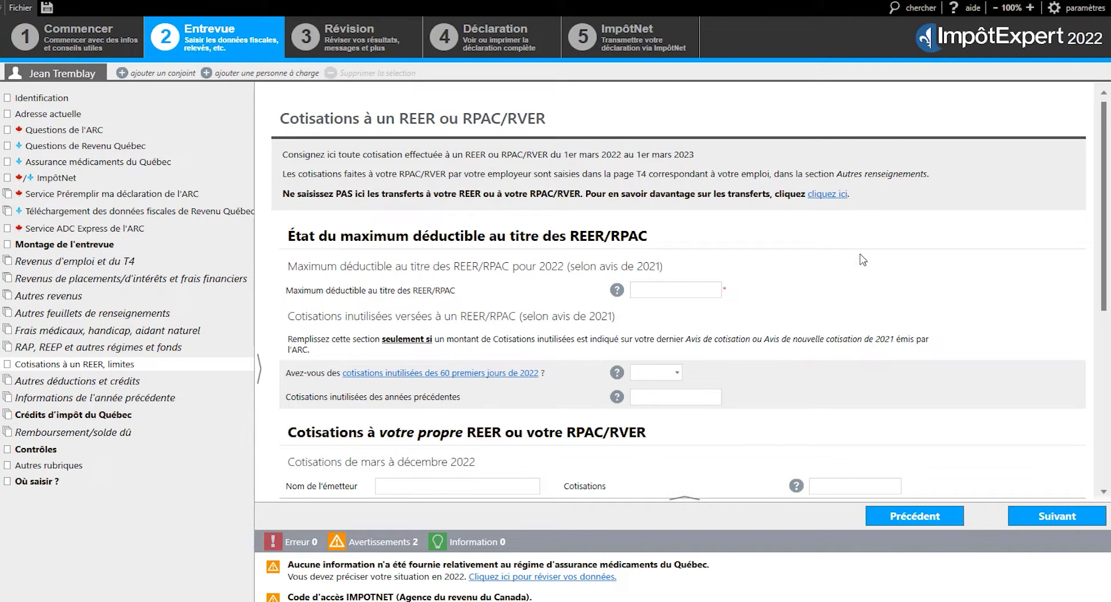
{"action": "left_click", "coordinate": [688, 288]}
{"action": "left_click", "coordinate": [688, 290]}
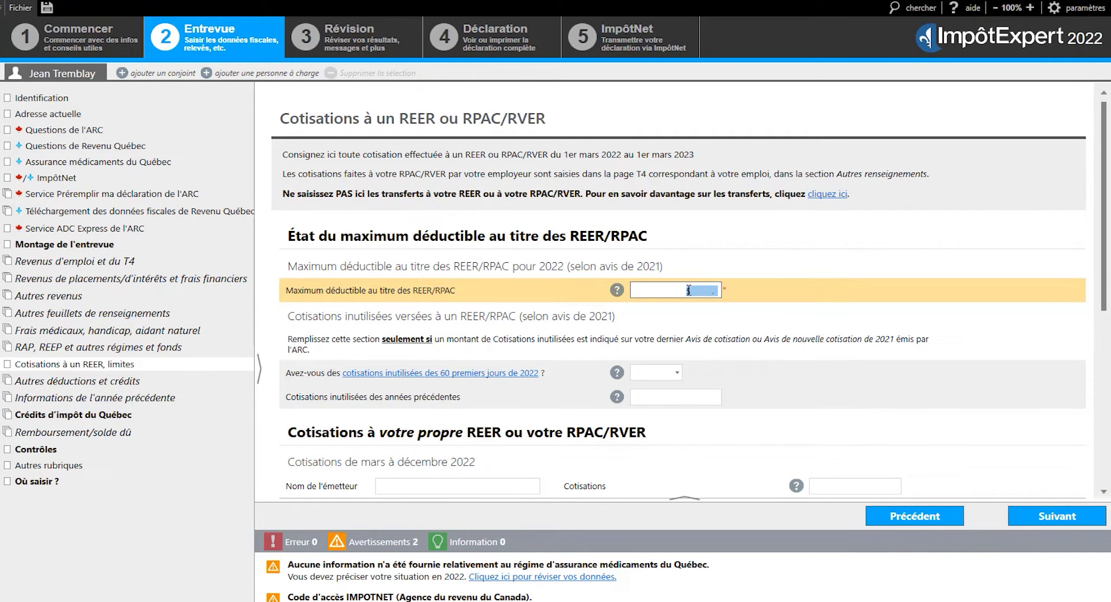
{"action": "type", "text": "20000"}
{"action": "left_click", "coordinate": [818, 375]}
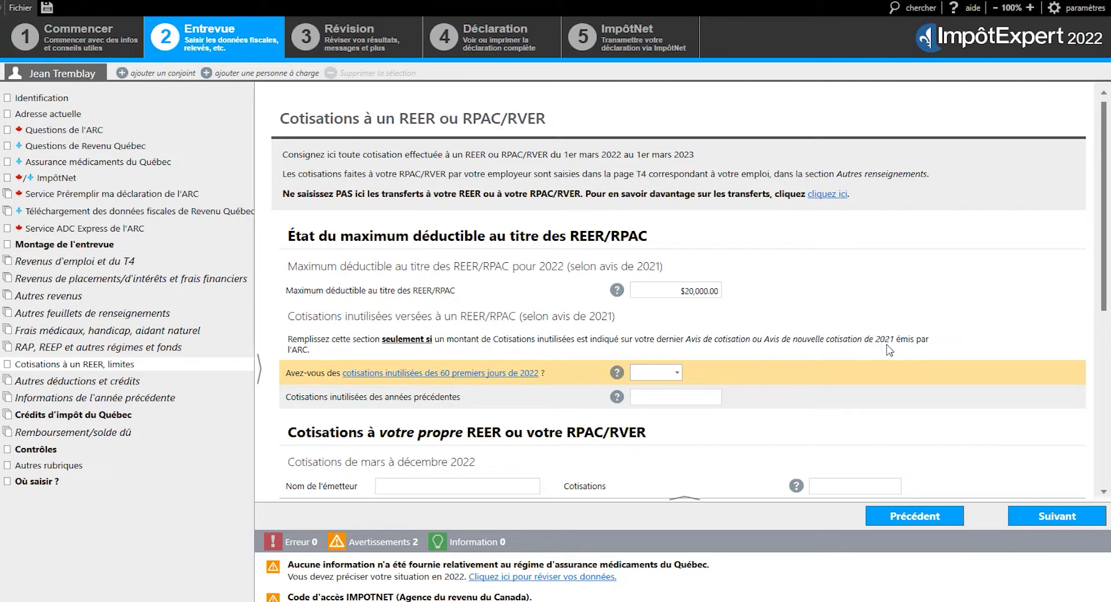
Answer Oui to unused contributions from the first 60 days of 2022 and set their amount to 2,000 $
{"action": "left_click", "coordinate": [677, 373]}
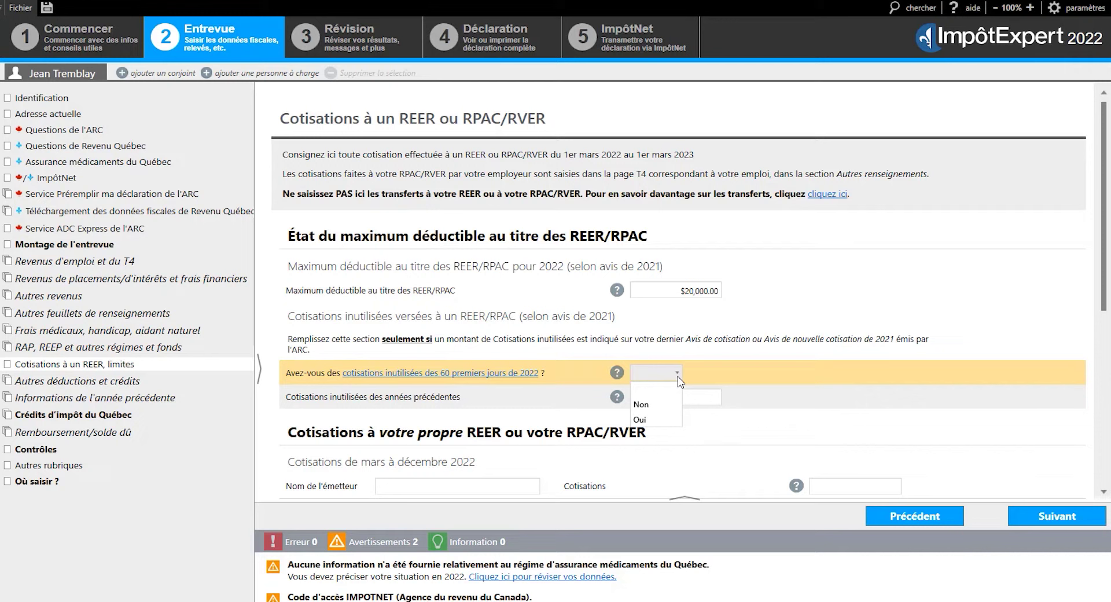
{"action": "left_click", "coordinate": [669, 424]}
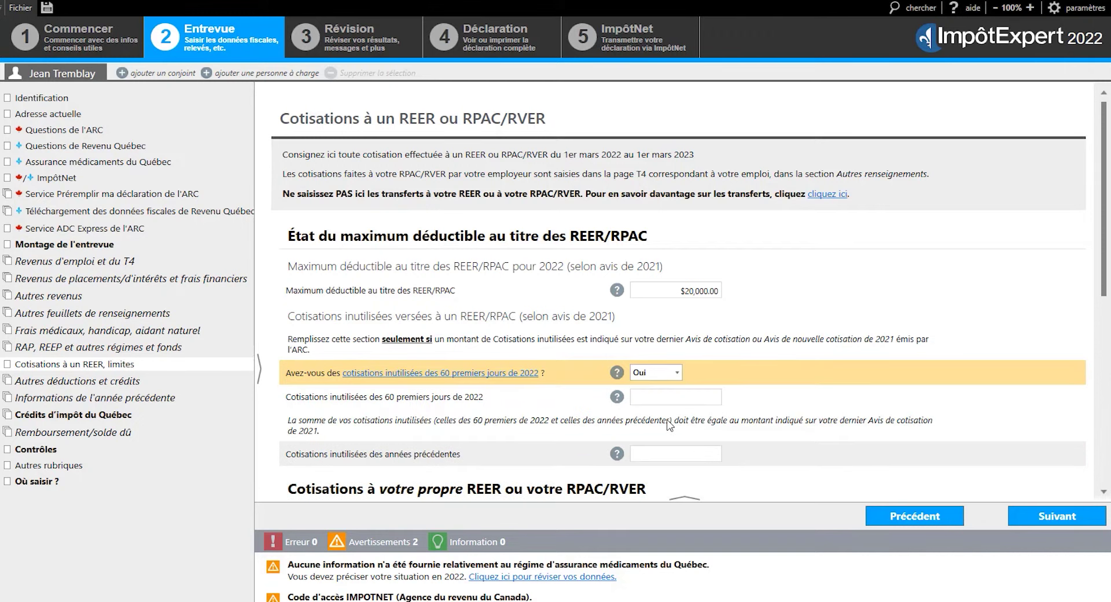
{"action": "left_click", "coordinate": [711, 399]}
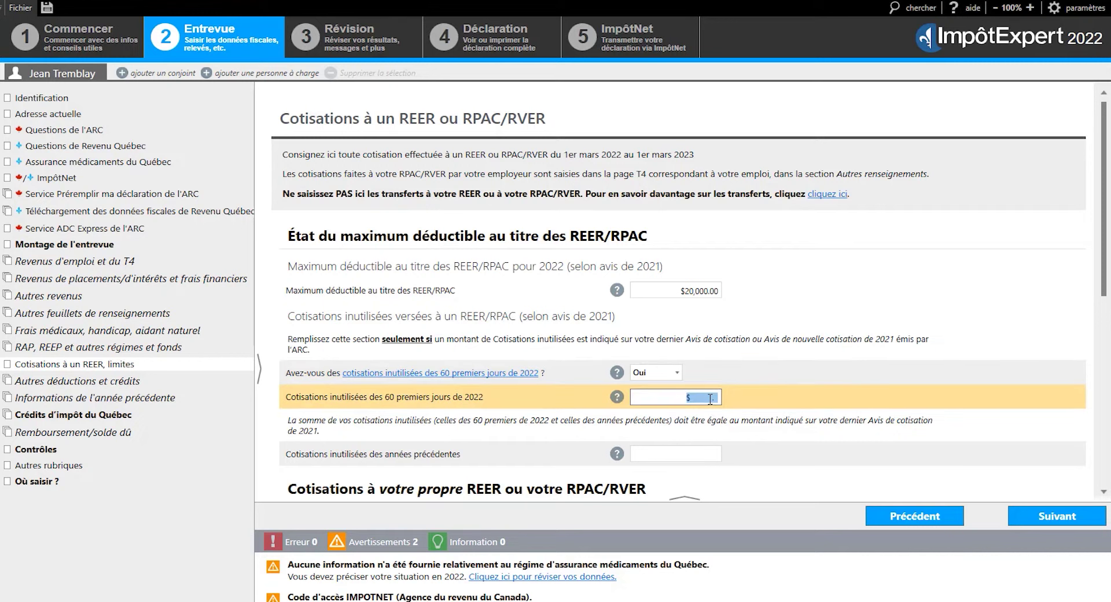
{"action": "type", "text": "2000.00"}
{"action": "left_click", "coordinate": [755, 406]}
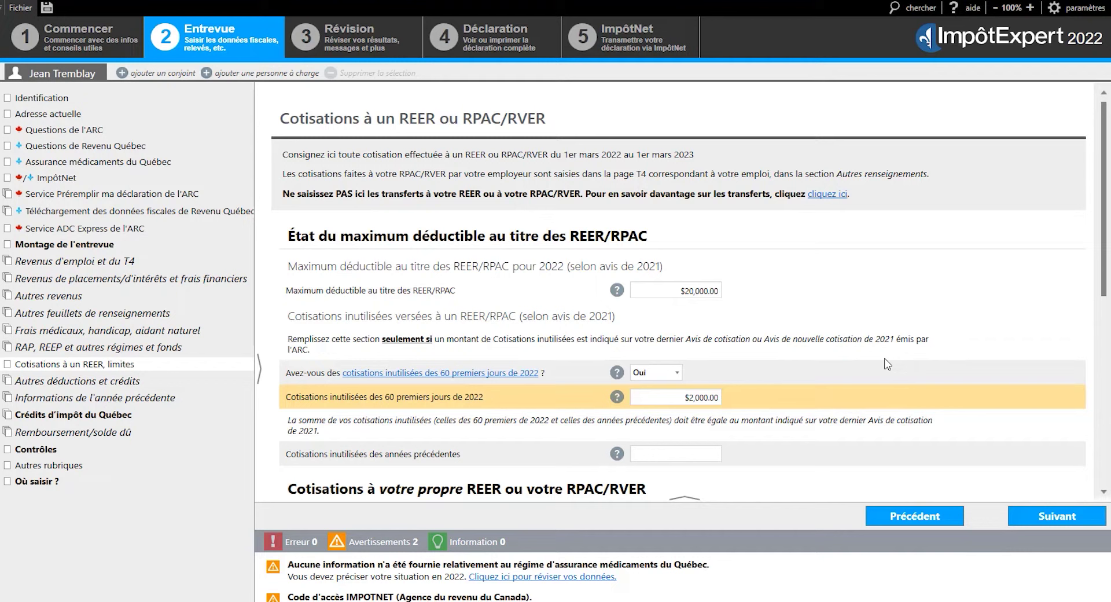
Set the unused contributions from previous years to 3,000 $
{"action": "left_click", "coordinate": [765, 461]}
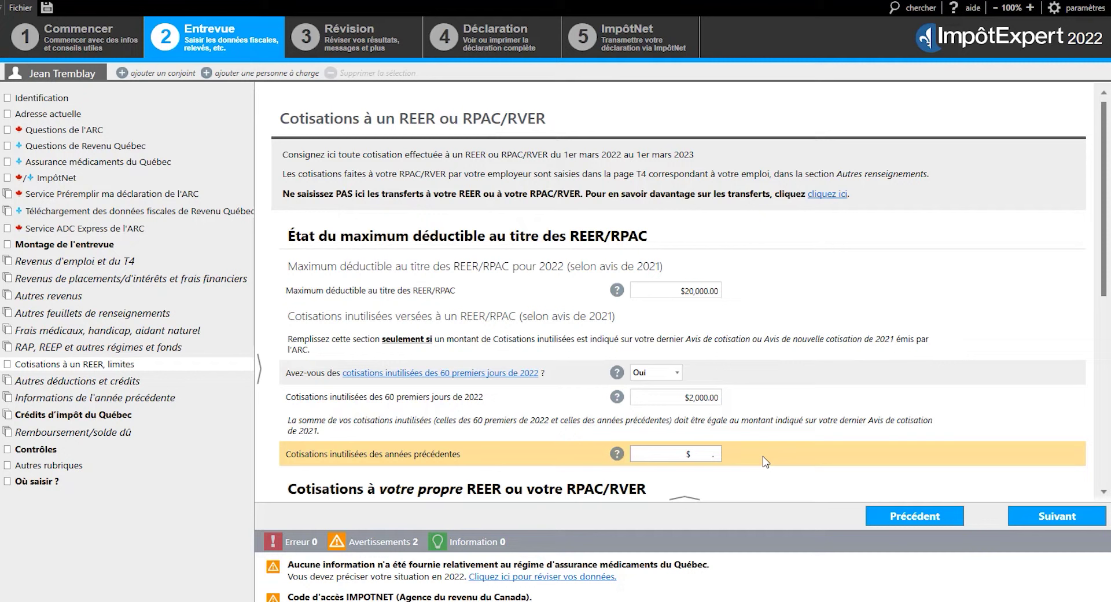
{"action": "left_click", "coordinate": [700, 457]}
{"action": "type", "text": "3000"}
{"action": "left_click", "coordinate": [753, 461]}
Record a March to December 2022 contribution of 2,000 $ with Banque TD as the issuer
{"action": "scroll", "coordinate": [949, 309], "scroll_direction": "down", "scroll_amount": 5}
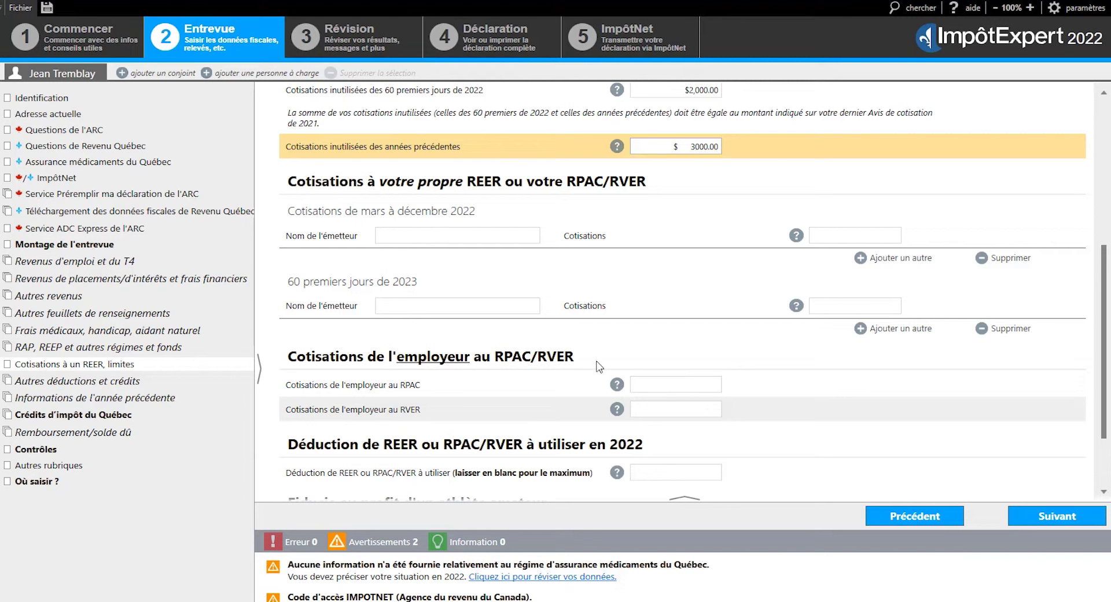
{"action": "left_click", "coordinate": [461, 234]}
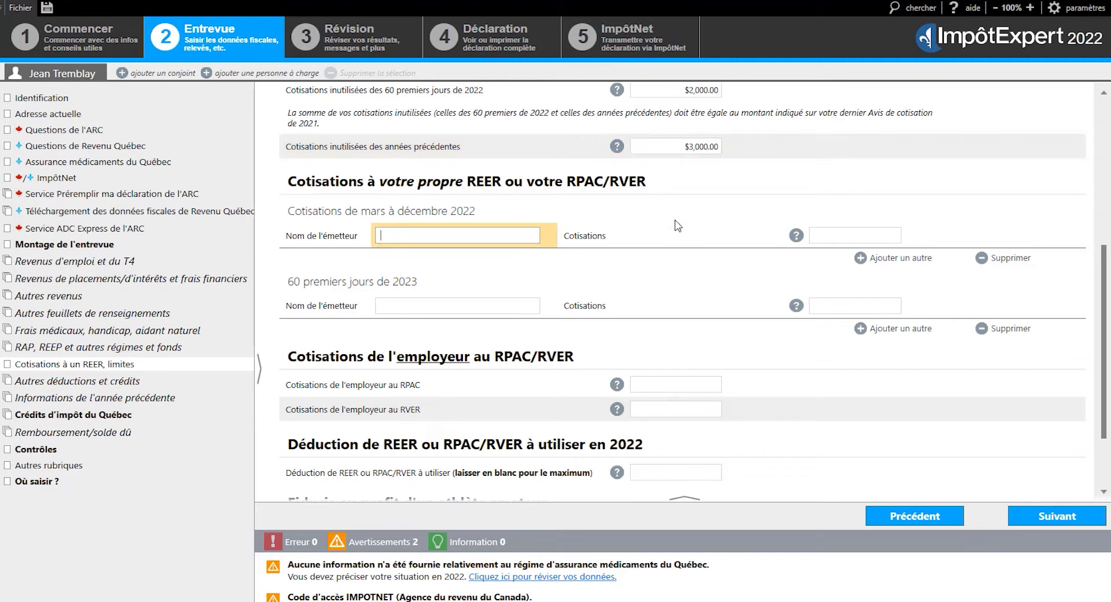
{"action": "type", "text": "Banque TD"}
{"action": "key", "text": "Tab"}
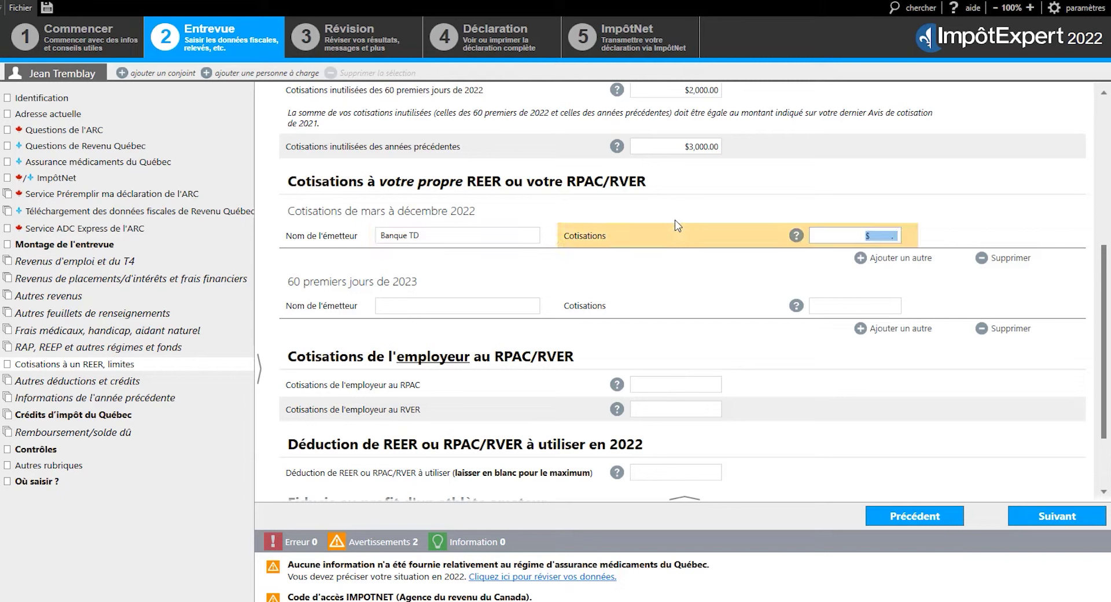
{"action": "type", "text": "2000"}
Record a contribution of 3,000 $ for the first 60 days of 2023 with CIBC as the issuer
{"action": "left_click", "coordinate": [475, 306]}
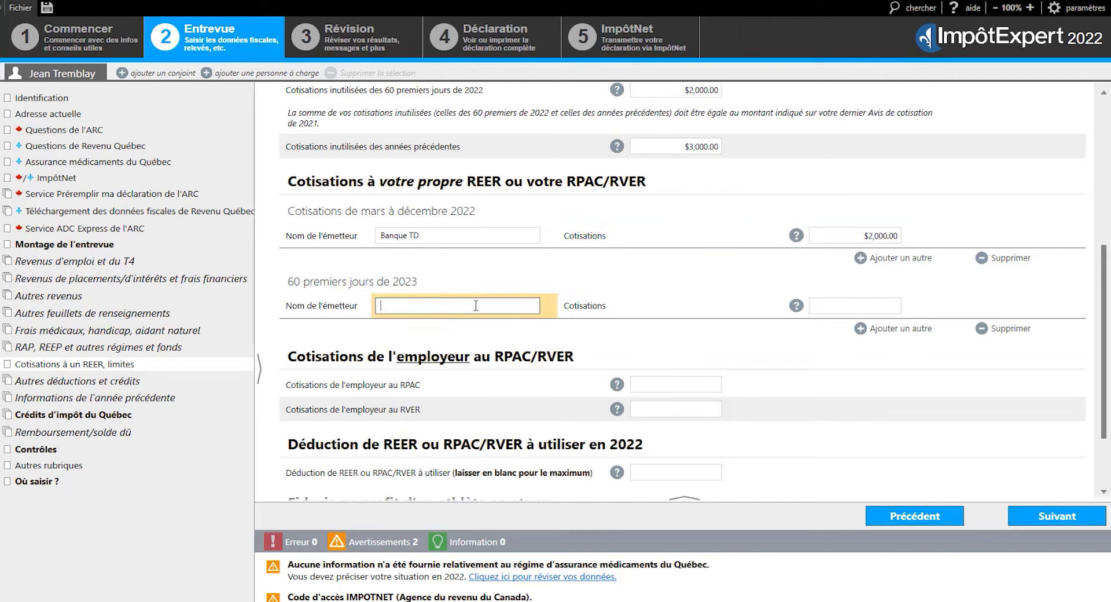
{"action": "type", "text": "CIBC"}
{"action": "key", "text": "Tab"}
{"action": "type", "text": "3000"}
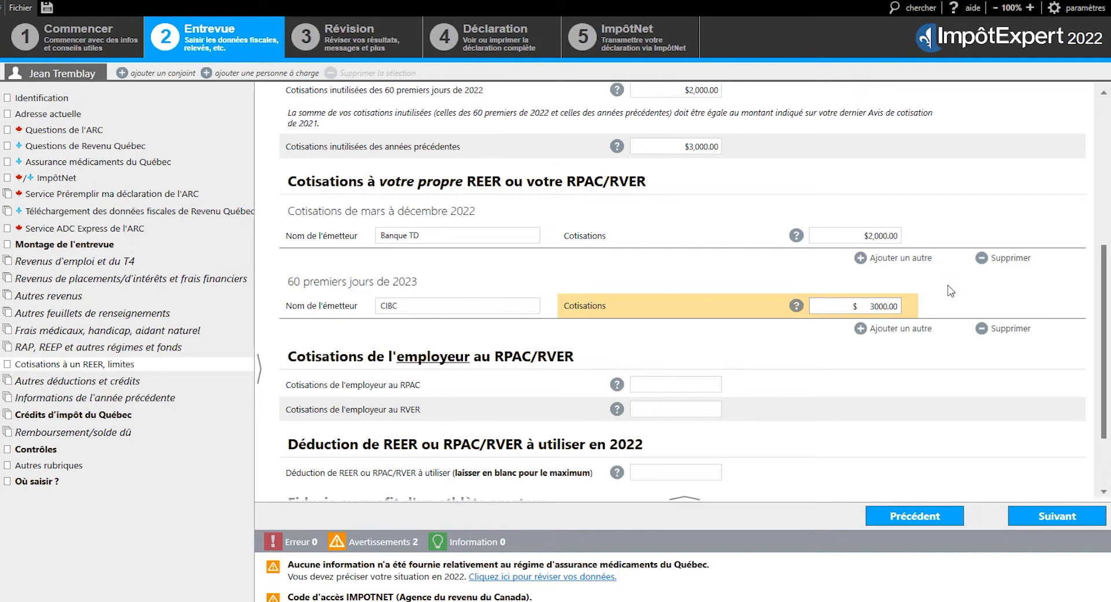
Add a second March to December 2022 contribution of 4,000 $ with RBC as the issuer
{"action": "left_click", "coordinate": [897, 261]}
{"action": "left_click", "coordinate": [423, 280]}
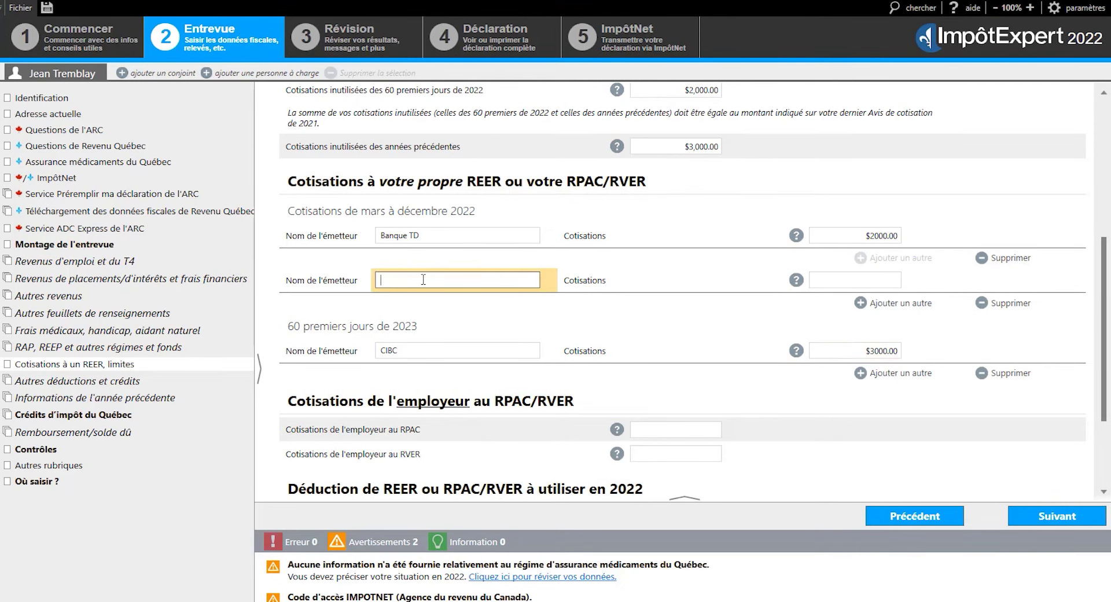
{"action": "type", "text": "RBC"}
{"action": "key", "text": "Tab"}
{"action": "type", "text": "4000"}
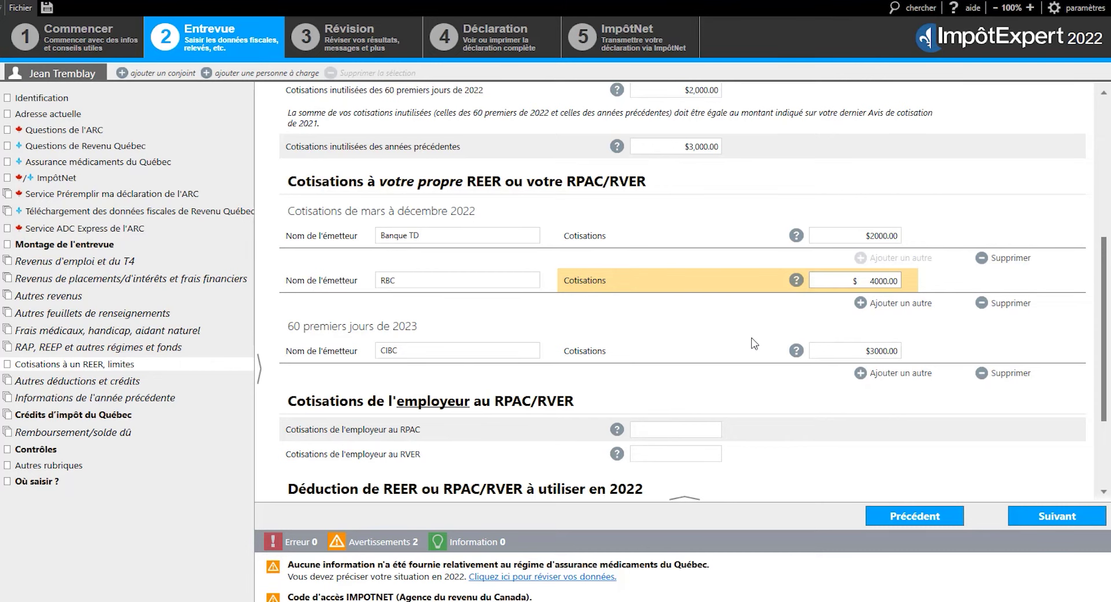
Open the REER or RPAC/RVER deduction amount to use in 2022 for editing
{"action": "scroll", "coordinate": [753, 344], "scroll_direction": "down", "scroll_amount": 3}
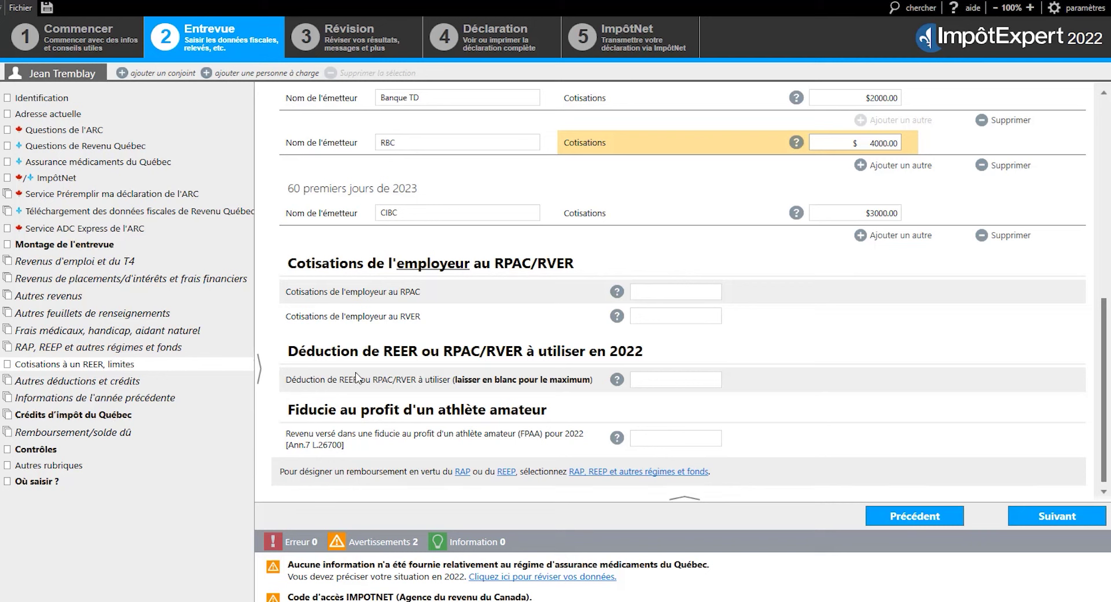
{"action": "left_click", "coordinate": [678, 380]}
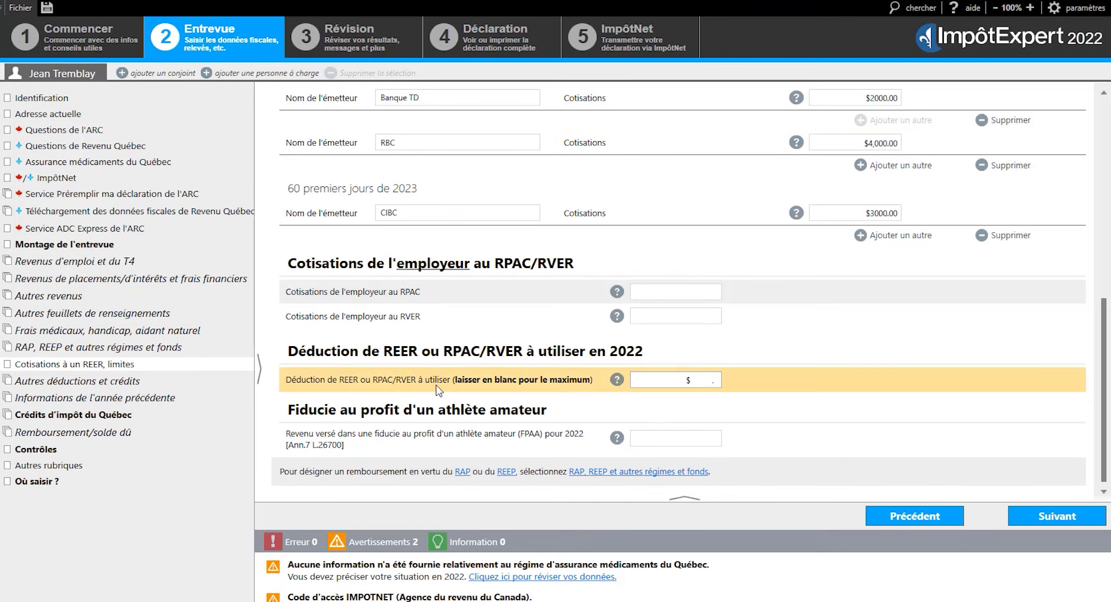
{"action": "left_click", "coordinate": [691, 385]}
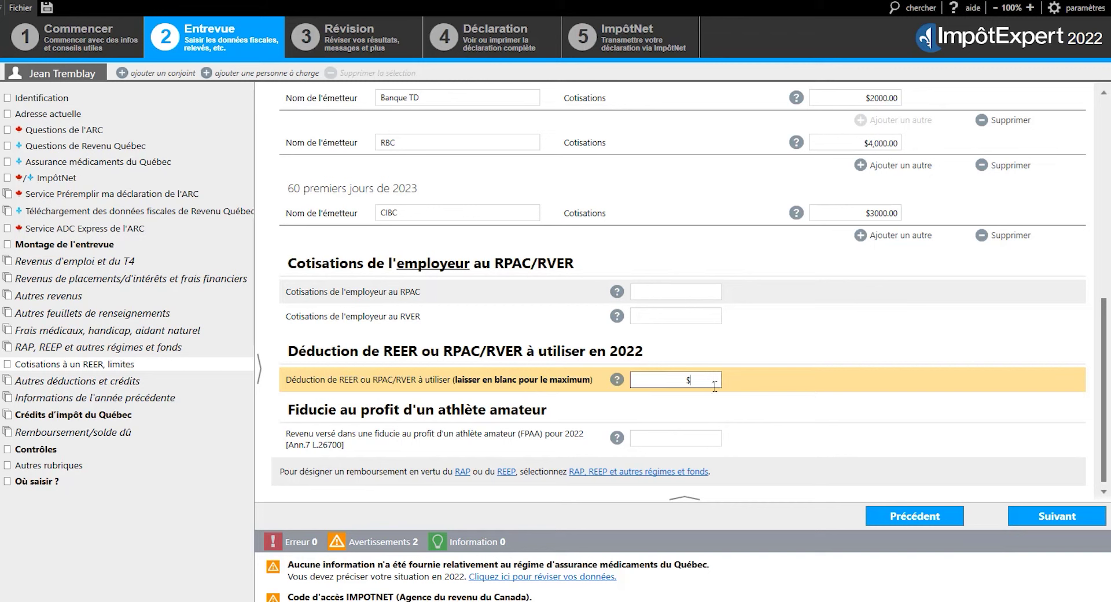